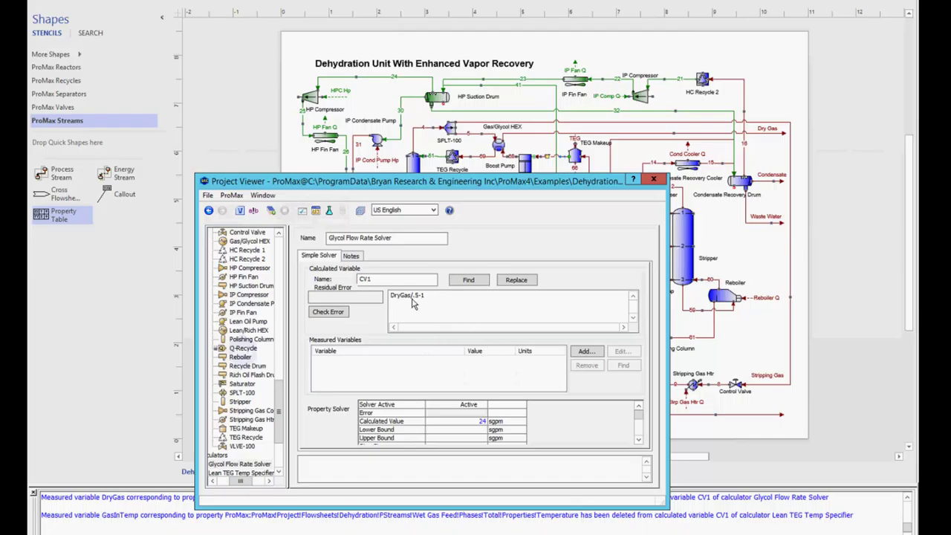
{"action": "left_click", "coordinate": [585, 352]}
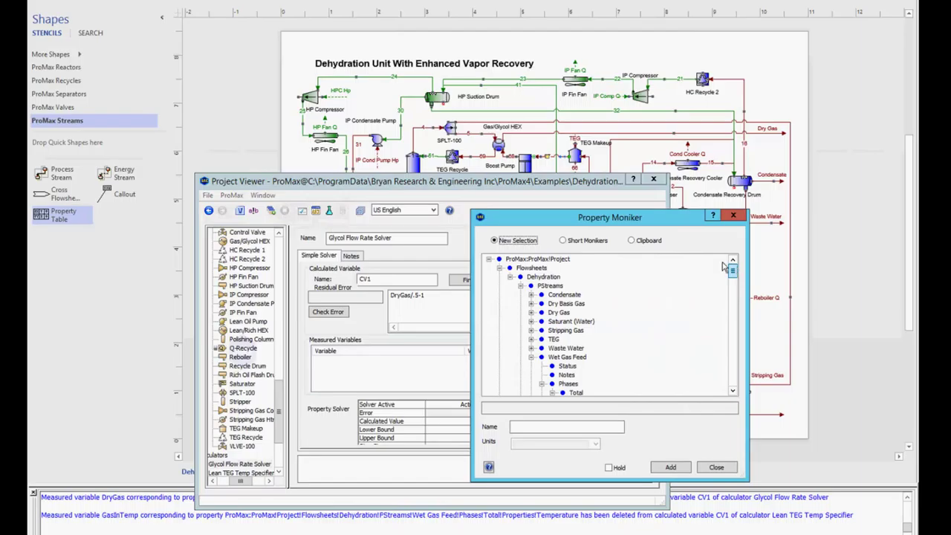
{"action": "left_click", "coordinate": [488, 259]}
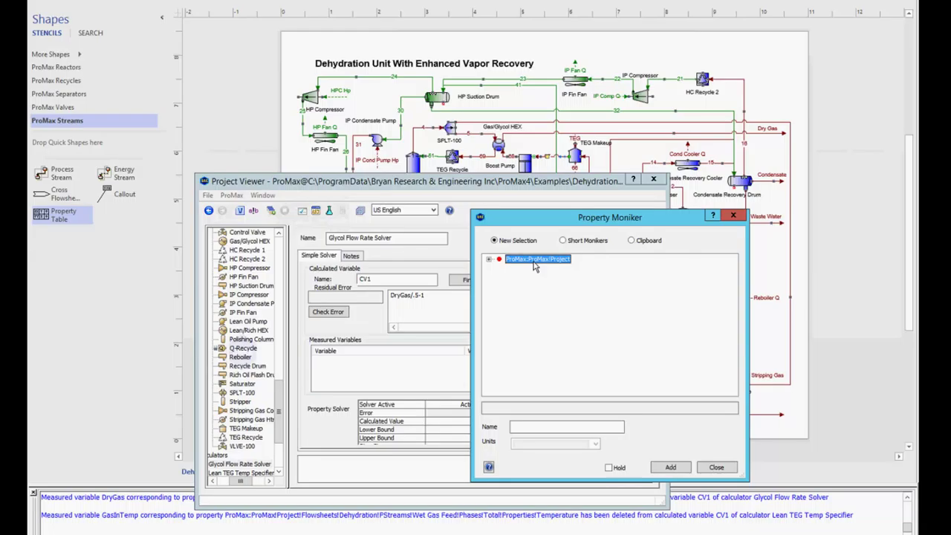
{"action": "left_click", "coordinate": [717, 467]}
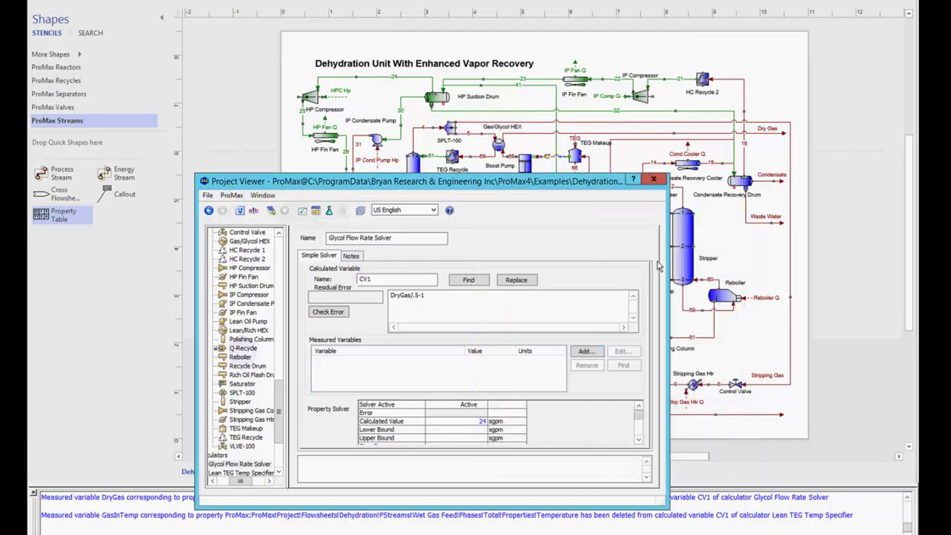
Step: Open the Dry Gas stream's Freeze analysis and bring up the options for its total Water Content
{"action": "left_click", "coordinate": [654, 179]}
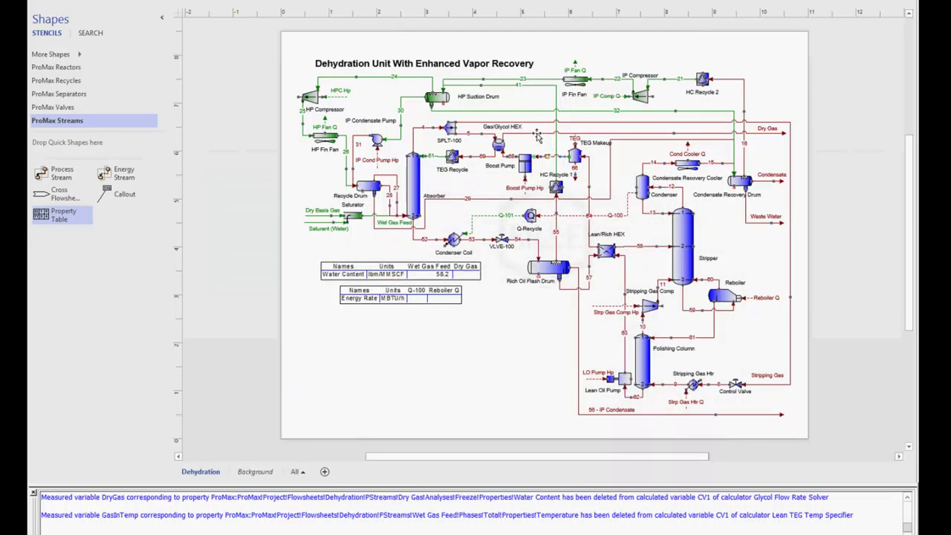
{"action": "mouse_move", "coordinate": [538, 136]}
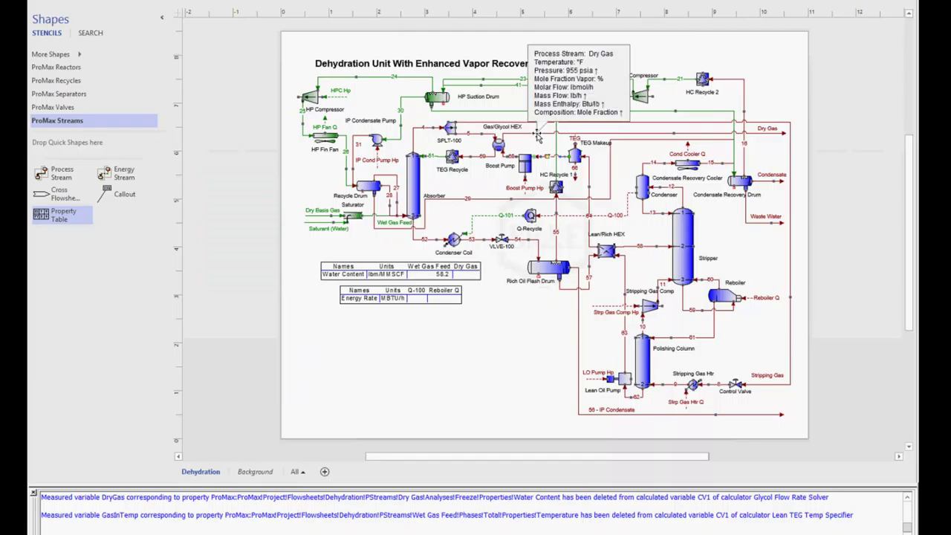
{"action": "double_click", "coordinate": [538, 136]}
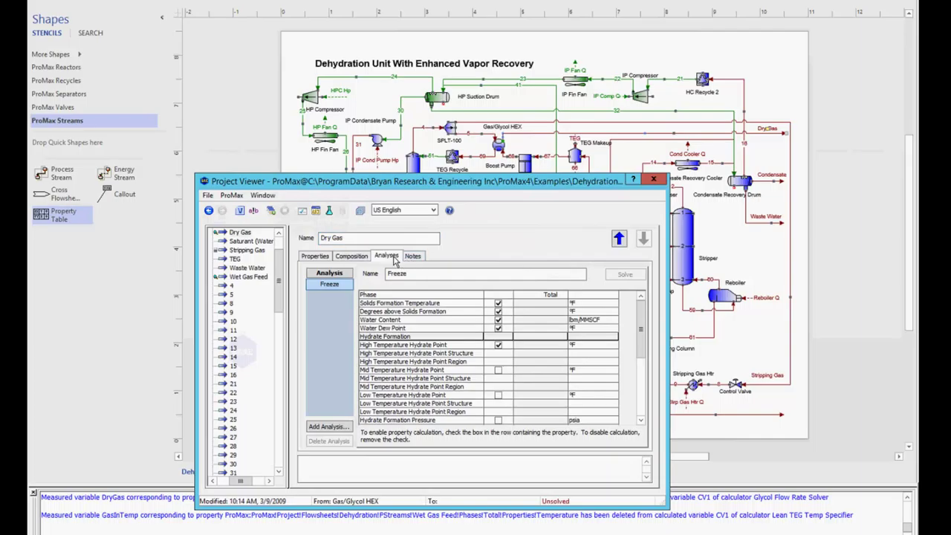
{"action": "left_click", "coordinate": [536, 321]}
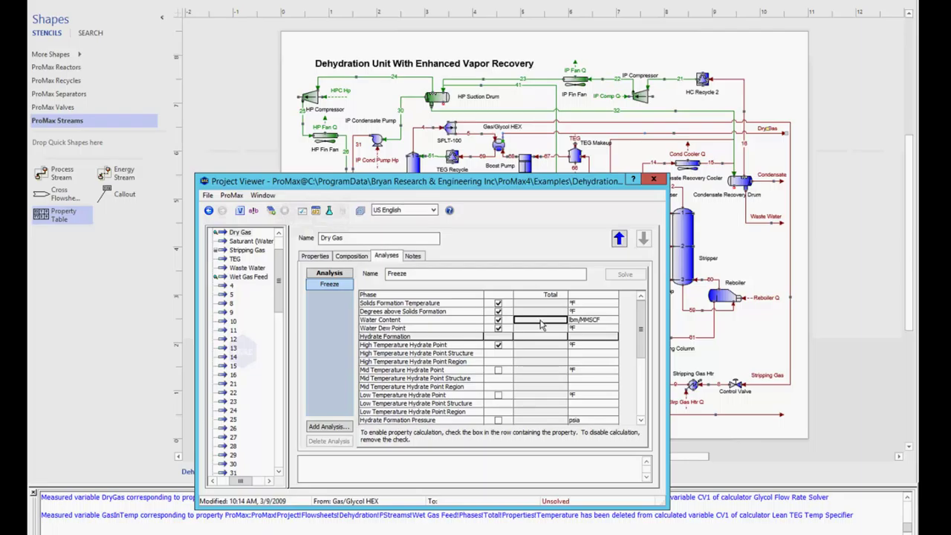
{"action": "right_click", "coordinate": [540, 324]}
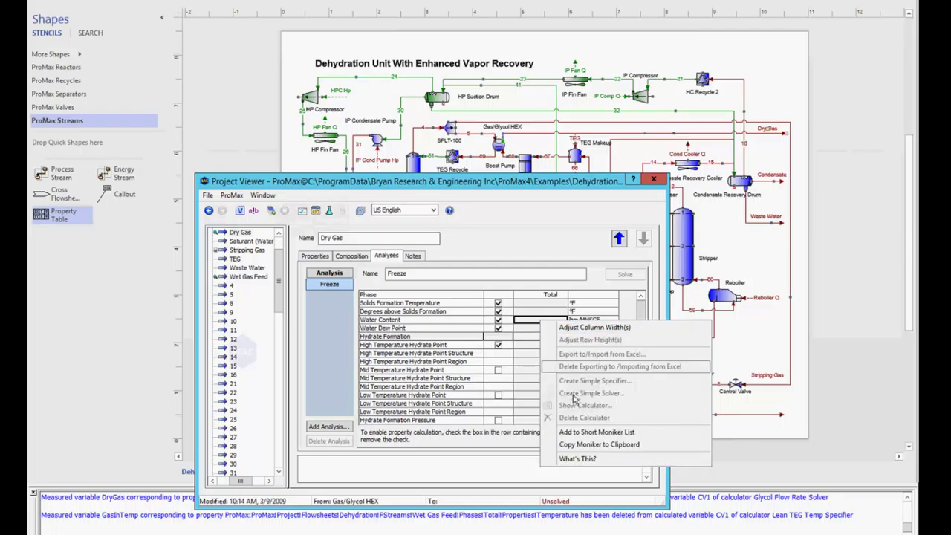
Step: Add the total Water Content to the Short Moniker List as DryGas
{"action": "left_click", "coordinate": [603, 432]}
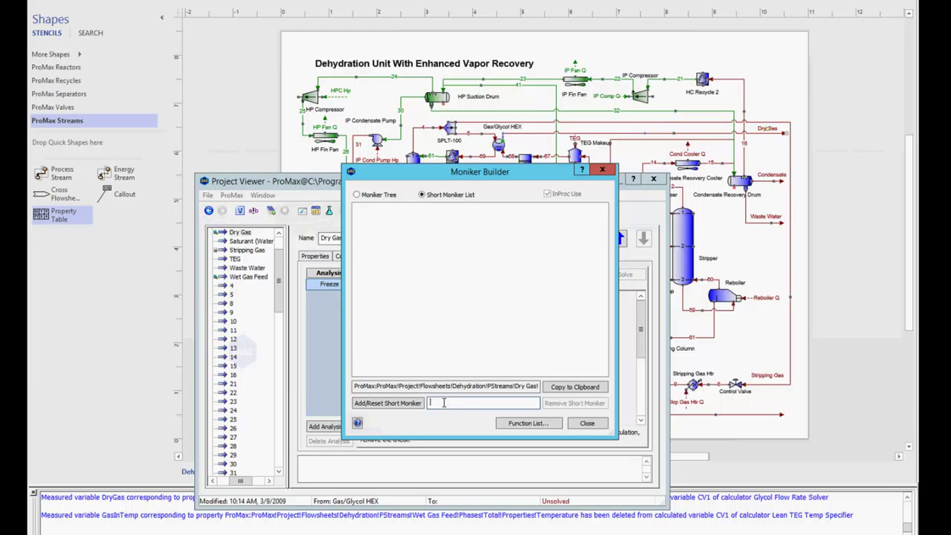
{"action": "type", "text": "DryGas"}
{"action": "key", "text": "Escape"}
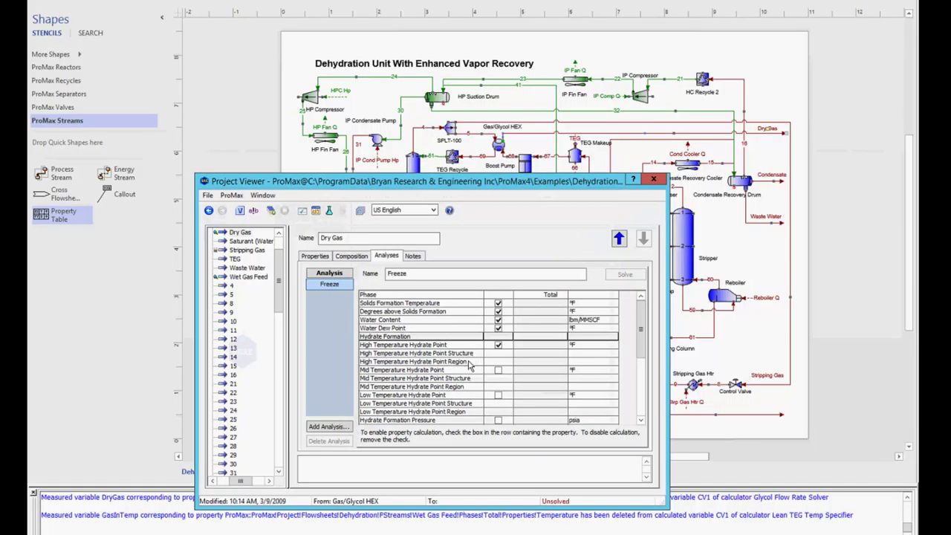
Step: From stream 67's Std Liquid Volumetric Flow calculator, add short moniker ProMax:DryGas as a measured variable
{"action": "double_click", "coordinate": [547, 158]}
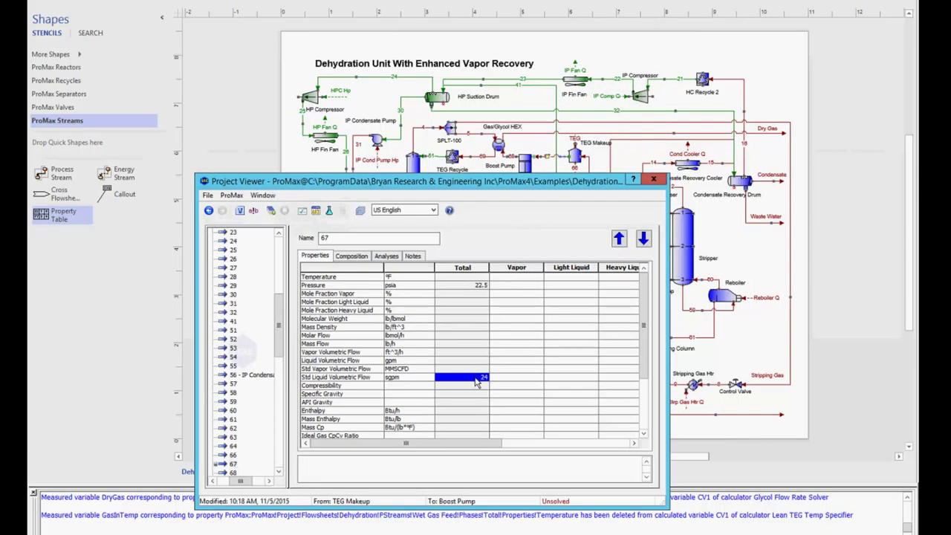
{"action": "right_click", "coordinate": [476, 381]}
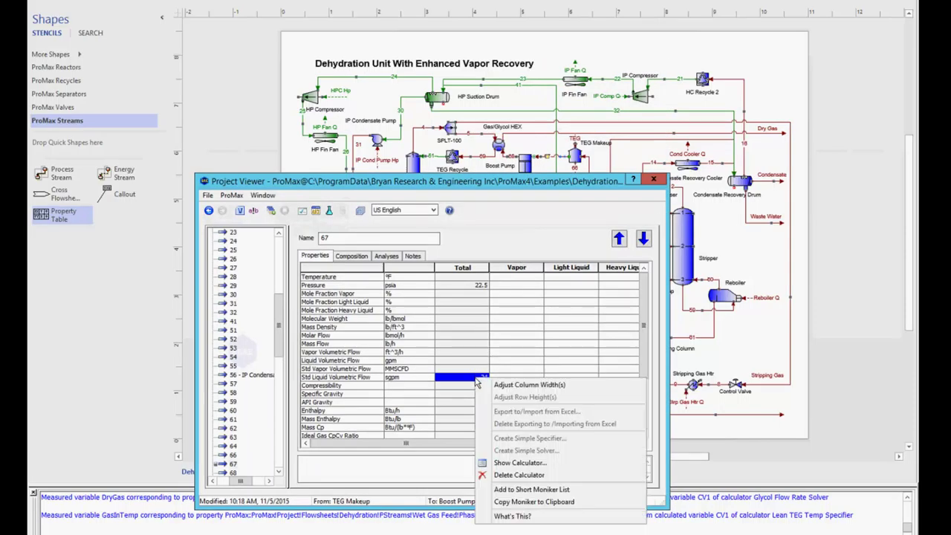
{"action": "left_click", "coordinate": [520, 464]}
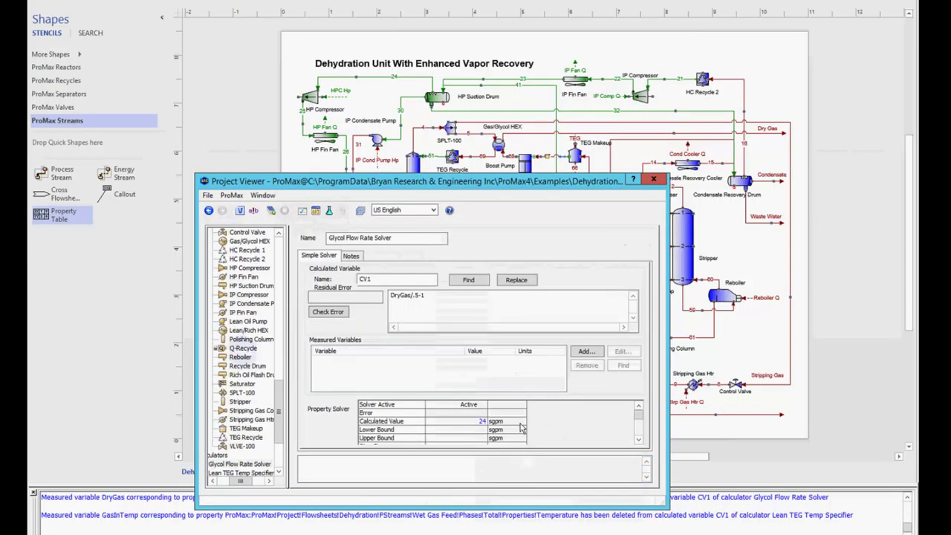
{"action": "left_click", "coordinate": [586, 353]}
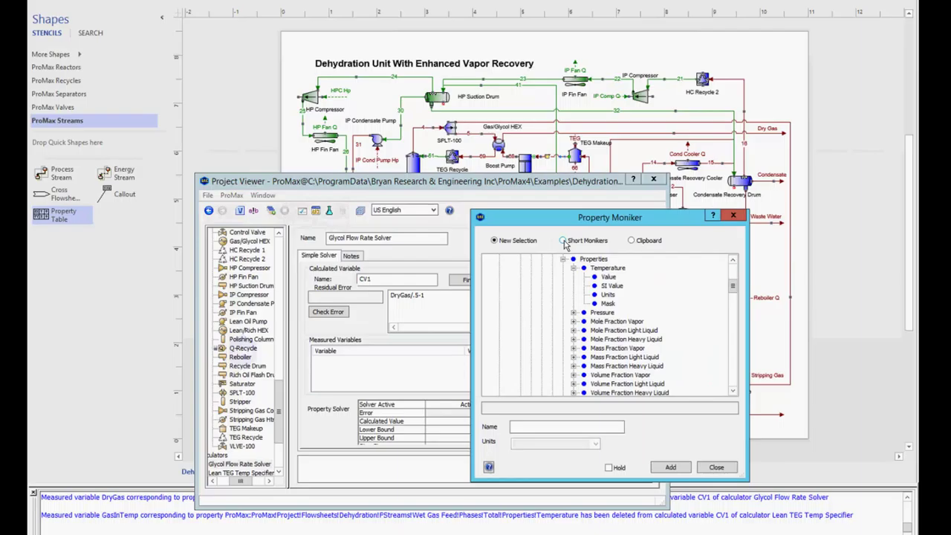
{"action": "left_click", "coordinate": [563, 241]}
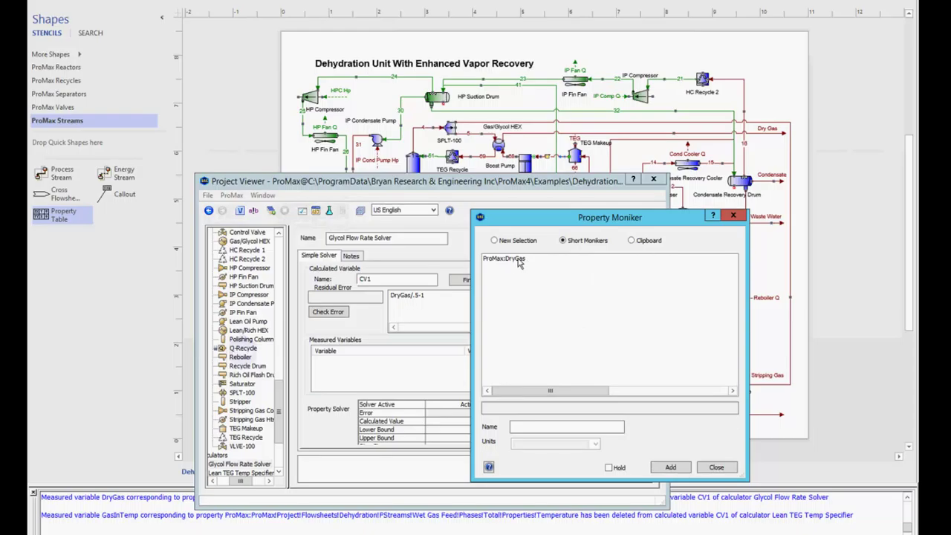
{"action": "left_click", "coordinate": [518, 261]}
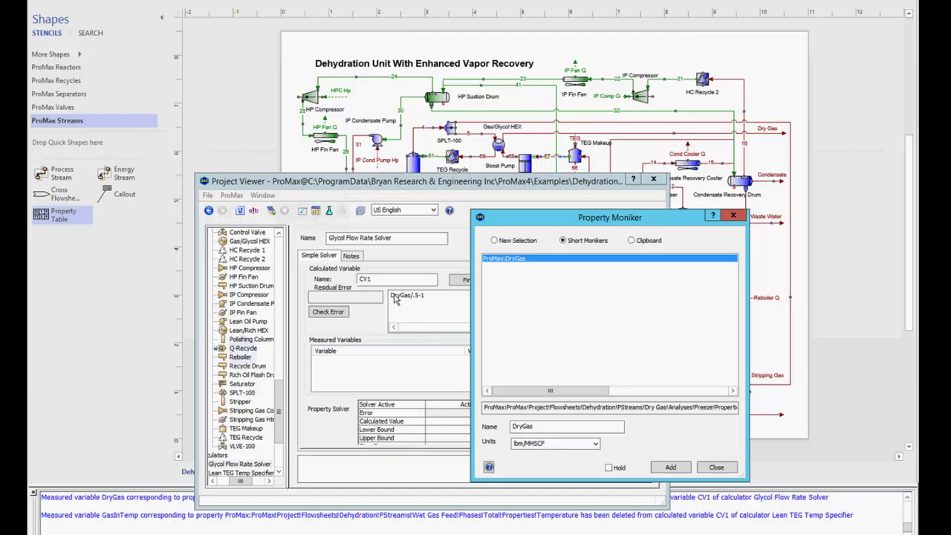
{"action": "left_click", "coordinate": [668, 467]}
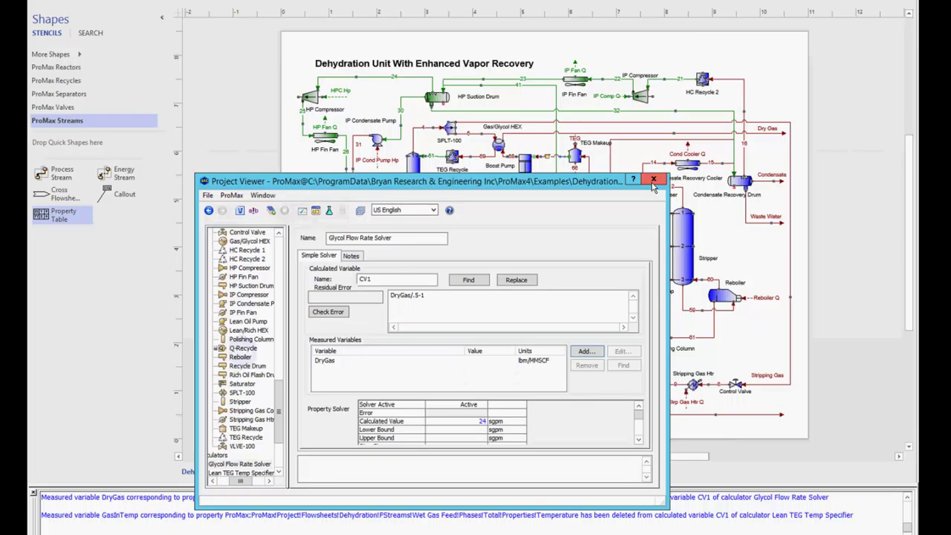
Step: Close the Project Viewer to return to the Dehydration flowsheet
{"action": "left_click", "coordinate": [653, 181]}
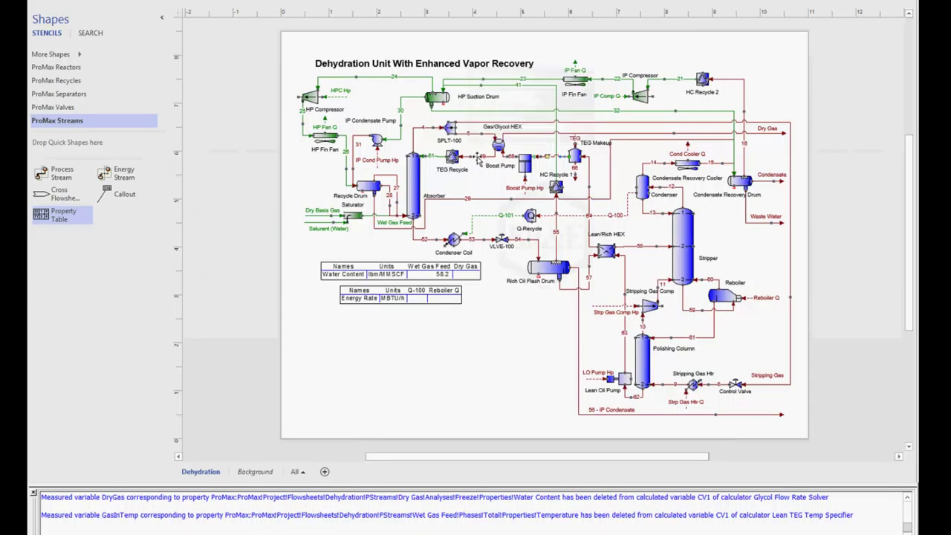
{"action": "double_click", "coordinate": [478, 158]}
{"action": "right_click", "coordinate": [481, 284]}
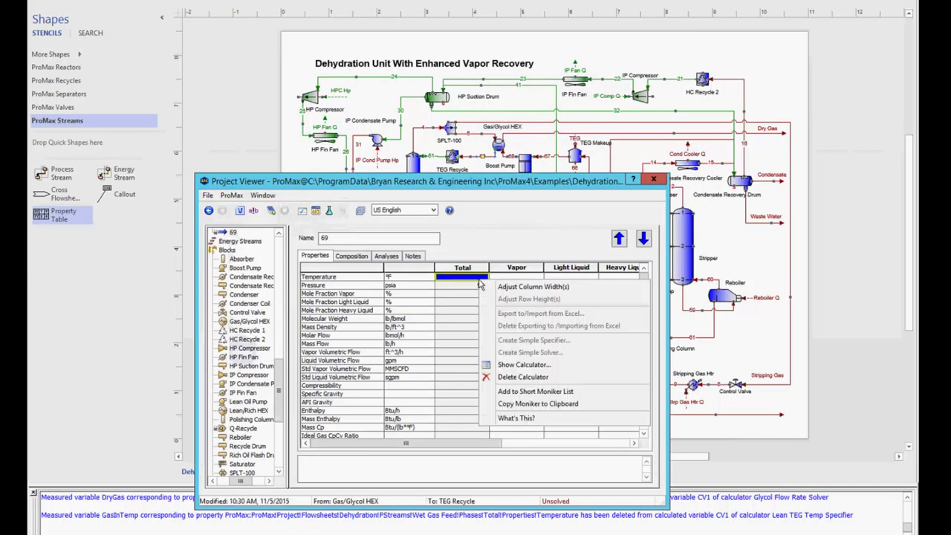
{"action": "left_click", "coordinate": [523, 365]}
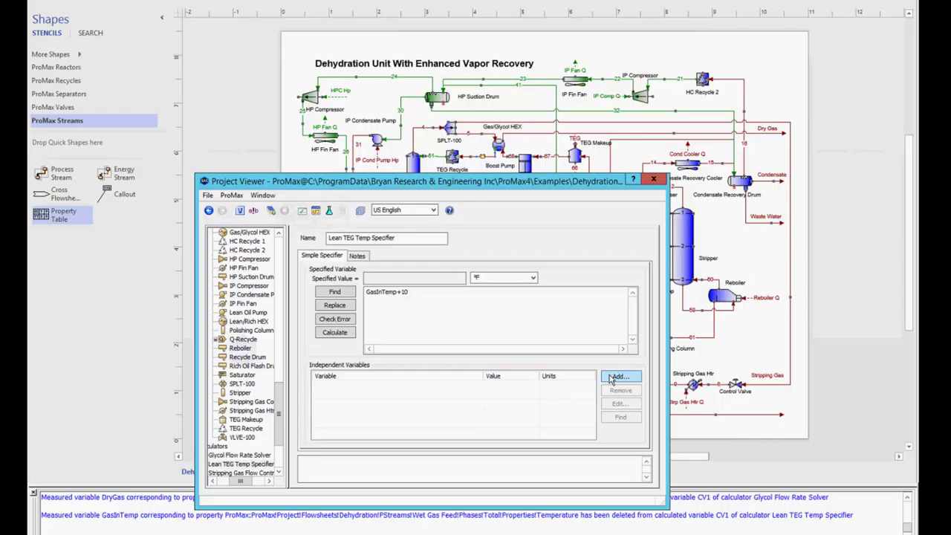
{"action": "left_click", "coordinate": [442, 310]}
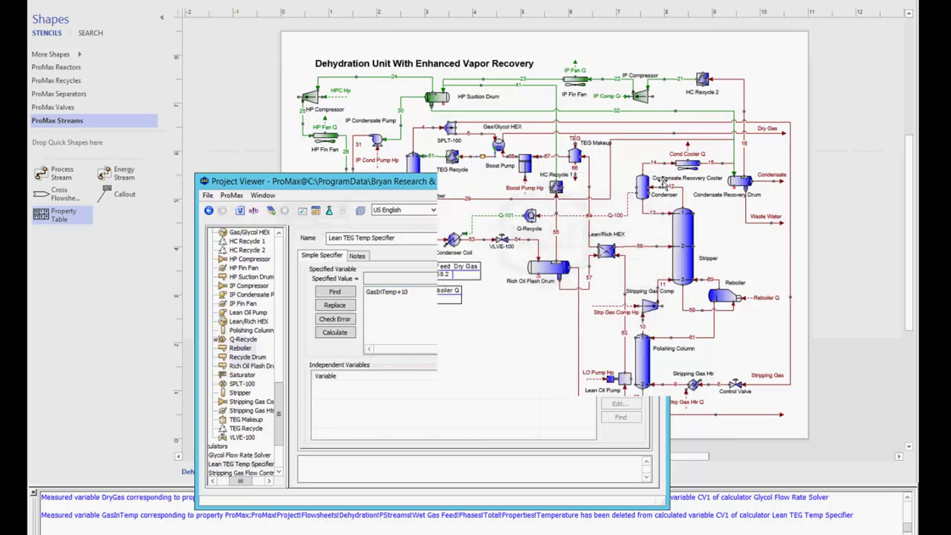
Step: Copy the Wet Gas Feed stream's total Temperature moniker to the clipboard
{"action": "left_click", "coordinate": [653, 181]}
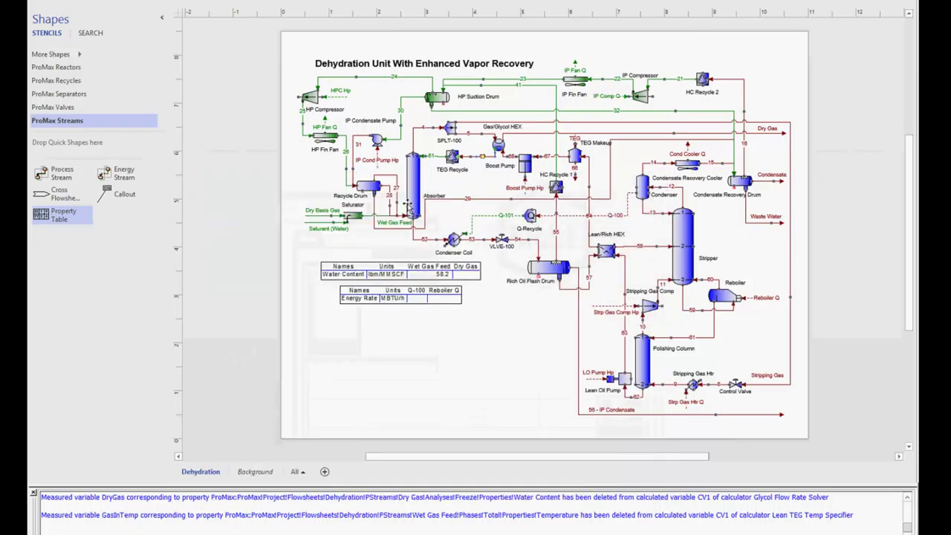
{"action": "double_click", "coordinate": [381, 220]}
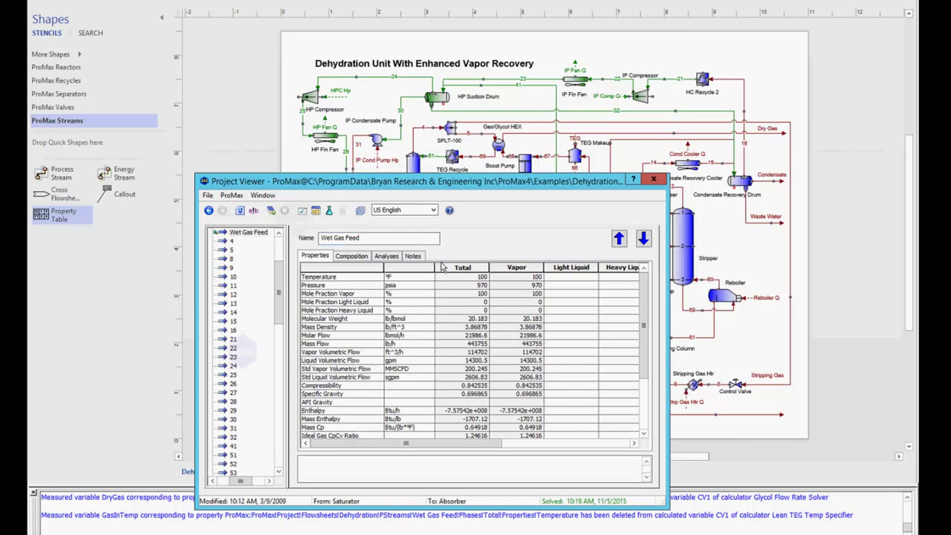
{"action": "left_click", "coordinate": [459, 278]}
{"action": "right_click", "coordinate": [462, 282]}
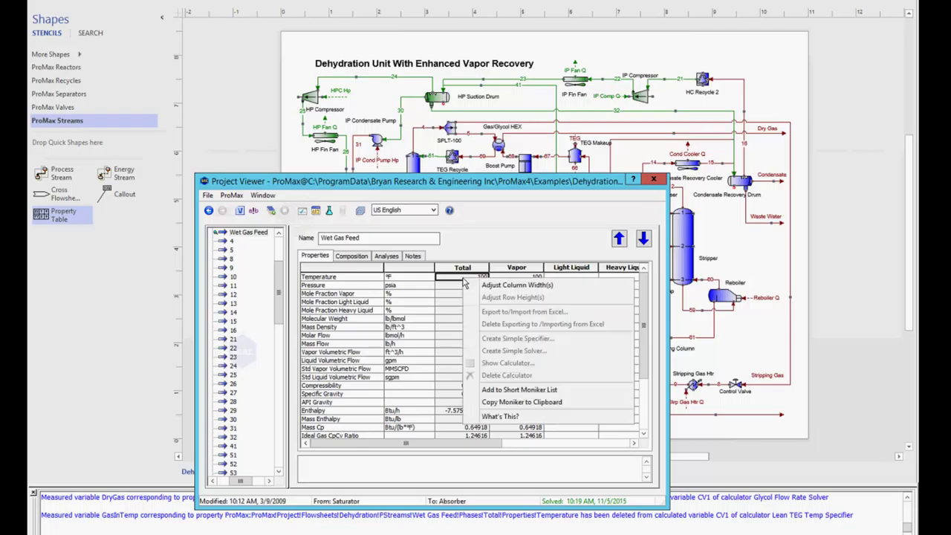
{"action": "left_click", "coordinate": [529, 403]}
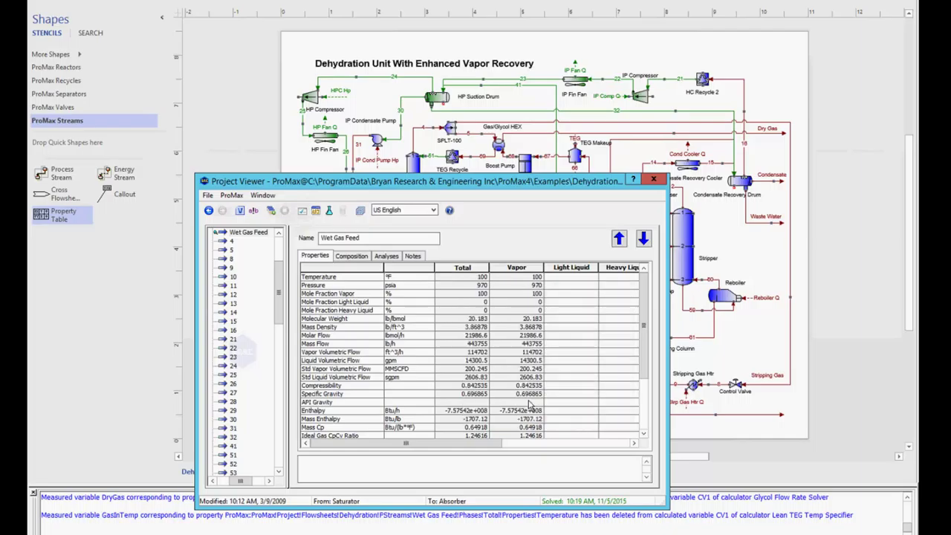
{"action": "left_click", "coordinate": [651, 182]}
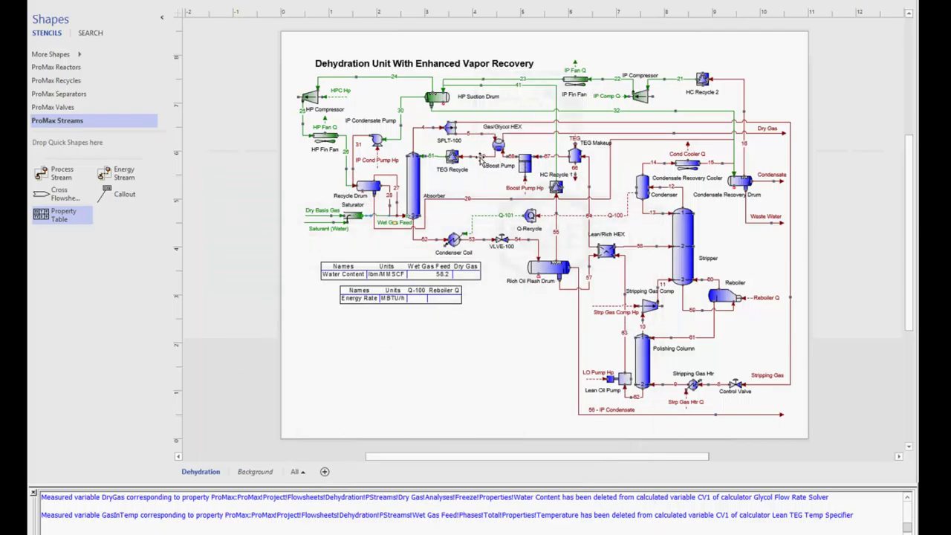
Step: Add the clipboard moniker to stream 69's Lean TEG Temp Specifier as independent variable GasInTemp
{"action": "double_click", "coordinate": [480, 158]}
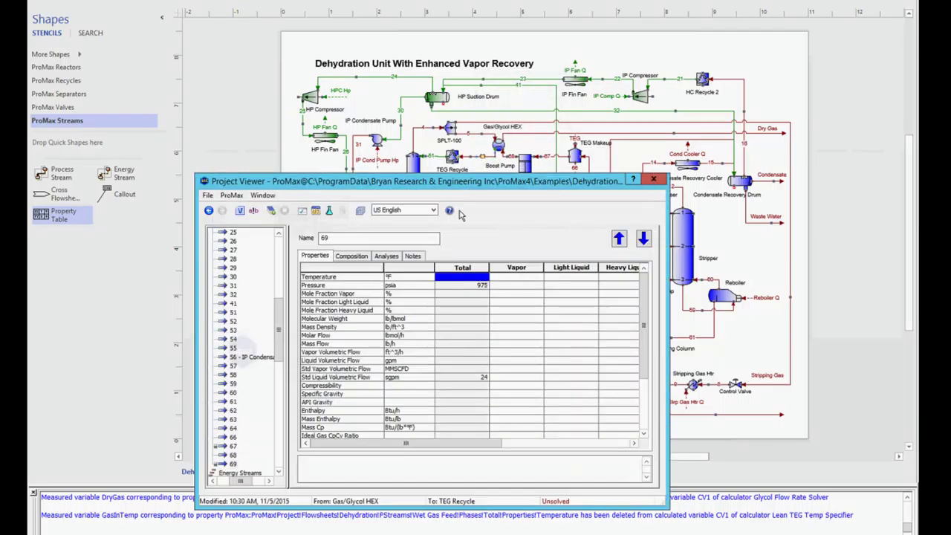
{"action": "right_click", "coordinate": [470, 280]}
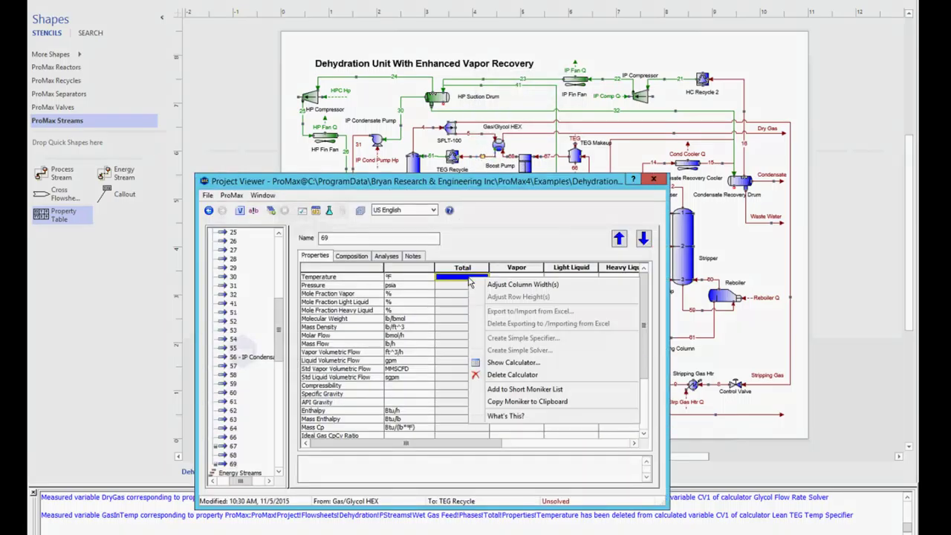
{"action": "left_click", "coordinate": [518, 363]}
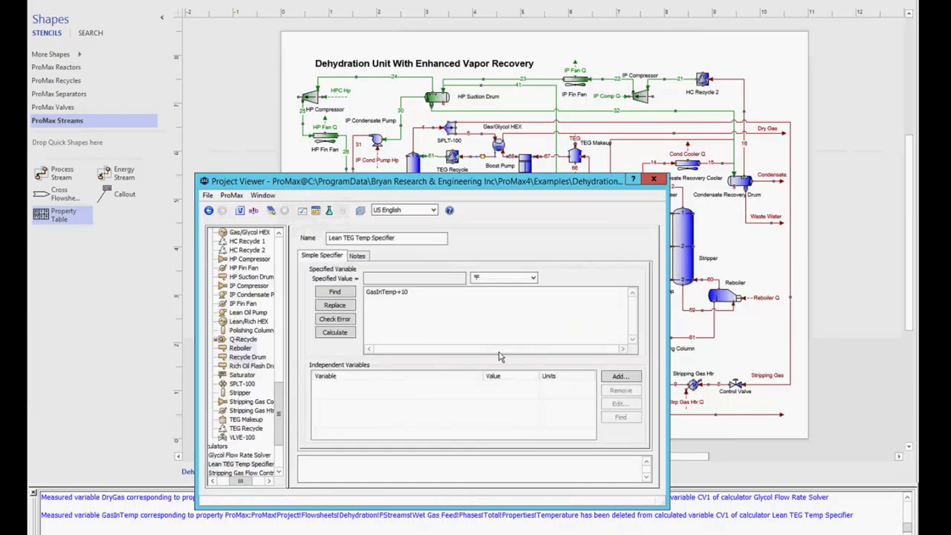
{"action": "left_click", "coordinate": [624, 381]}
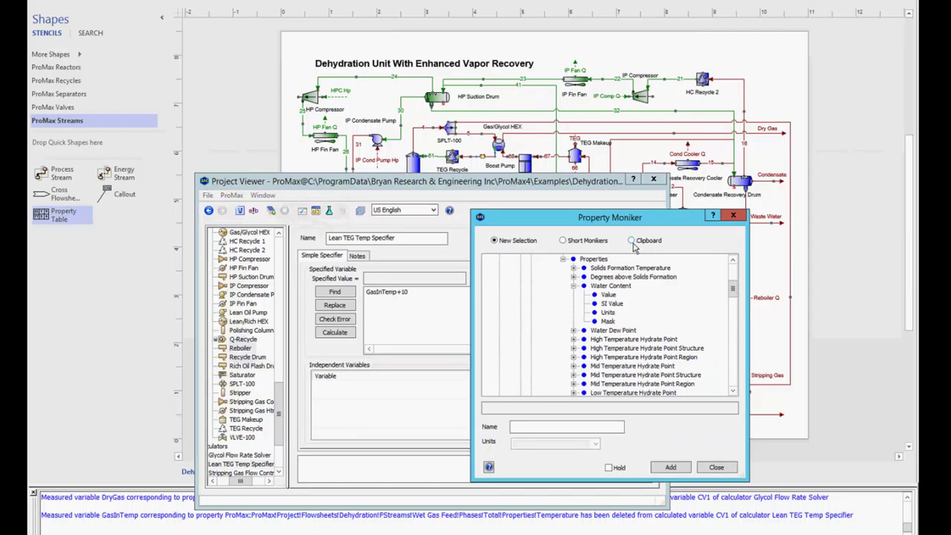
{"action": "left_click", "coordinate": [630, 241]}
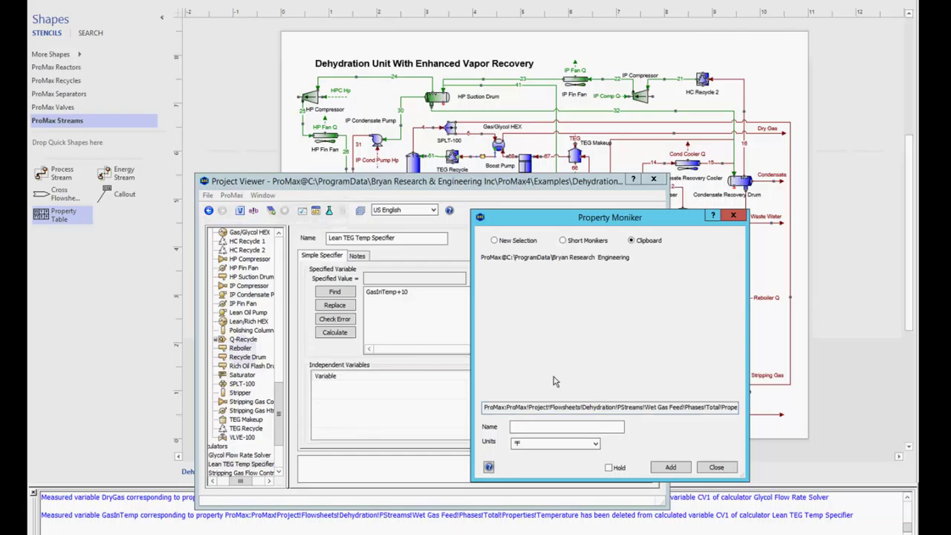
{"action": "left_click", "coordinate": [534, 426]}
{"action": "type", "text": "GasInTemp"}
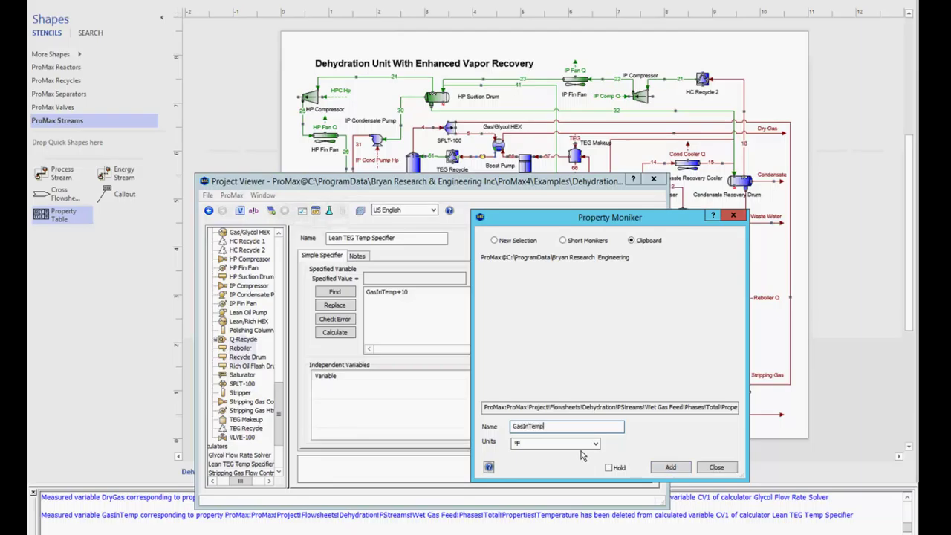
{"action": "left_click", "coordinate": [667, 466]}
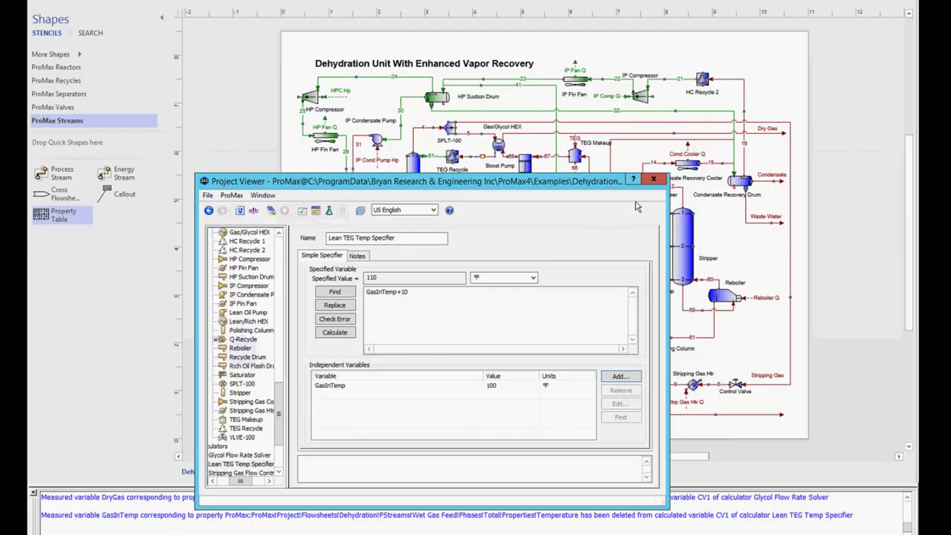
{"action": "left_click", "coordinate": [653, 179]}
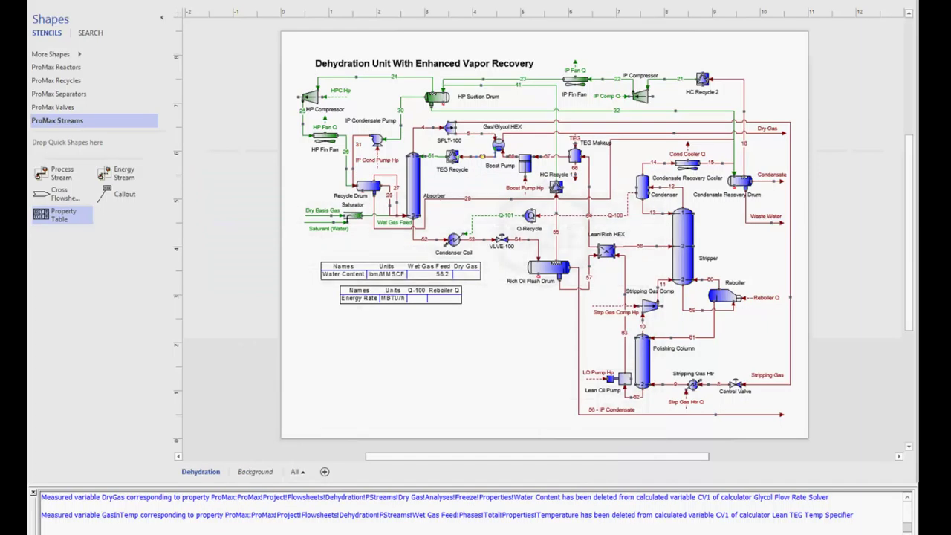